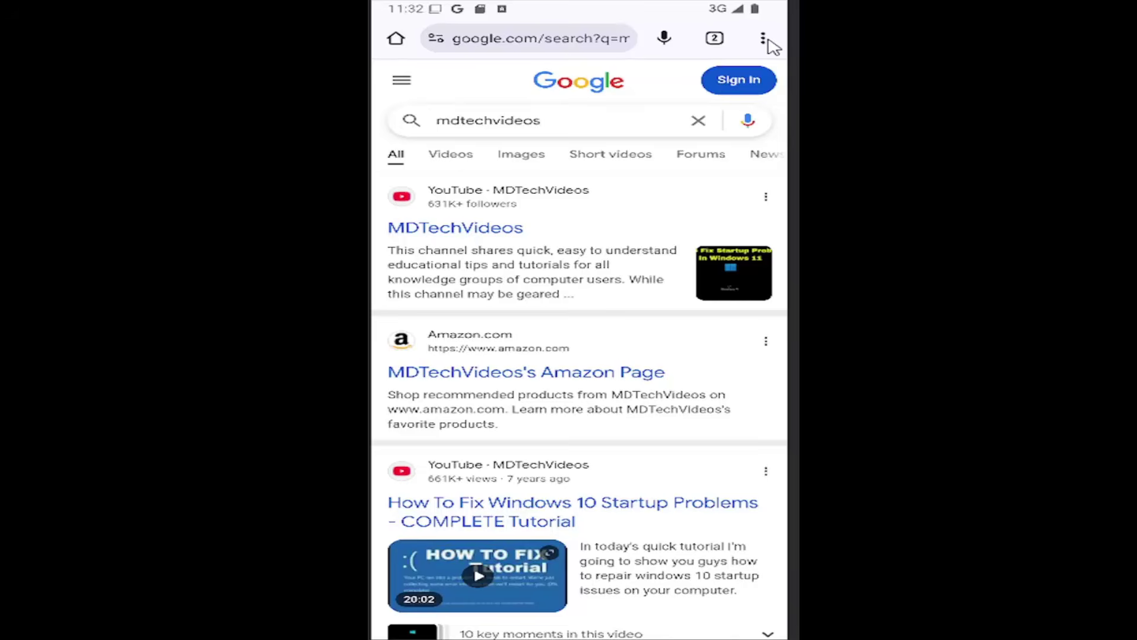
# Step: Go from Chrome's three-dot menu through Settings to the Site settings page
pyautogui.click(764, 39)
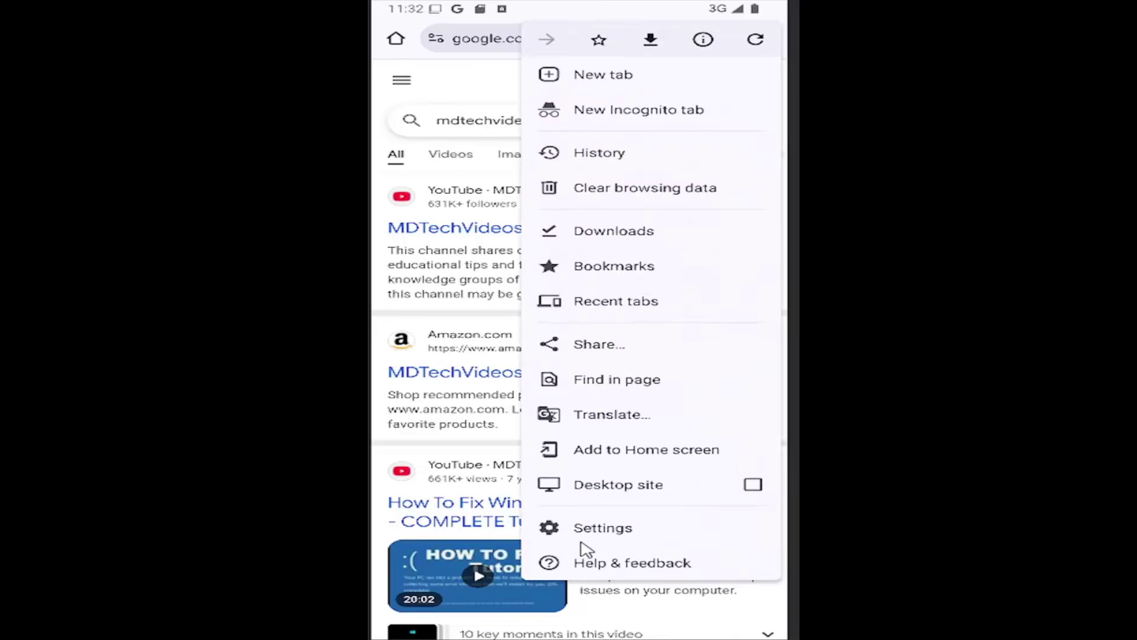
pyautogui.click(605, 530)
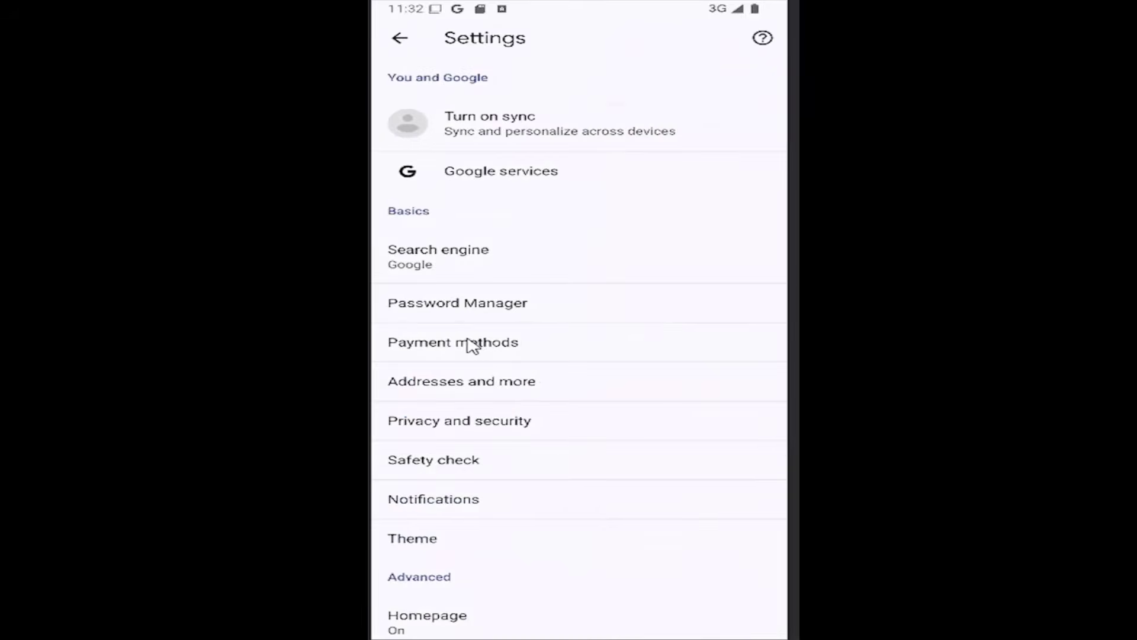
pyautogui.scroll(-2, 498, 506)
pyautogui.scroll(-1, 456, 482)
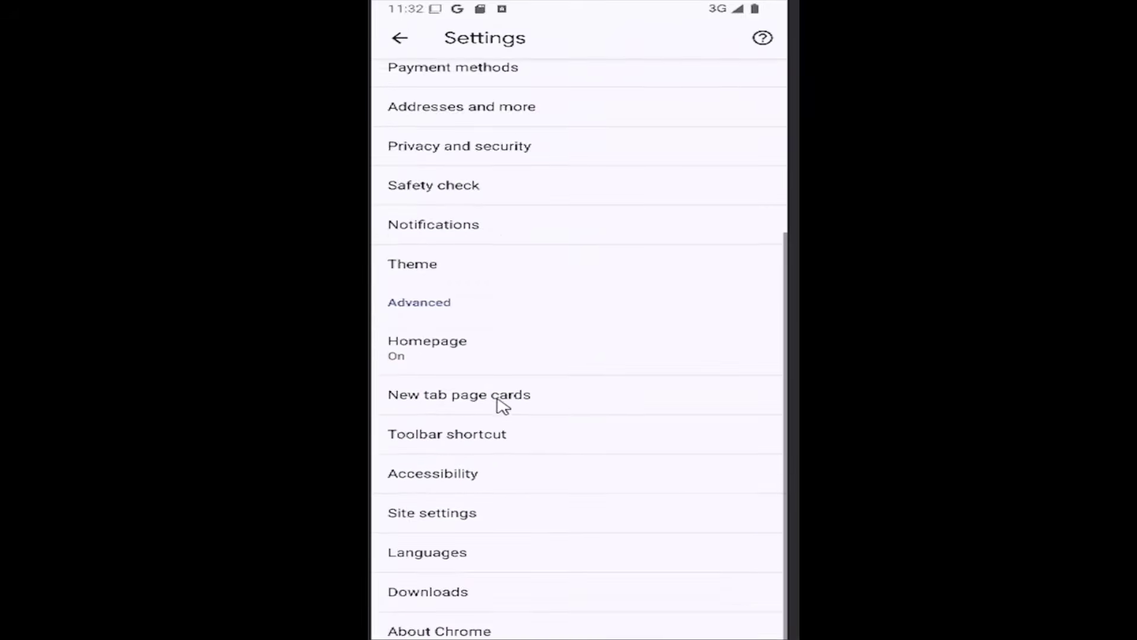
pyautogui.click(496, 523)
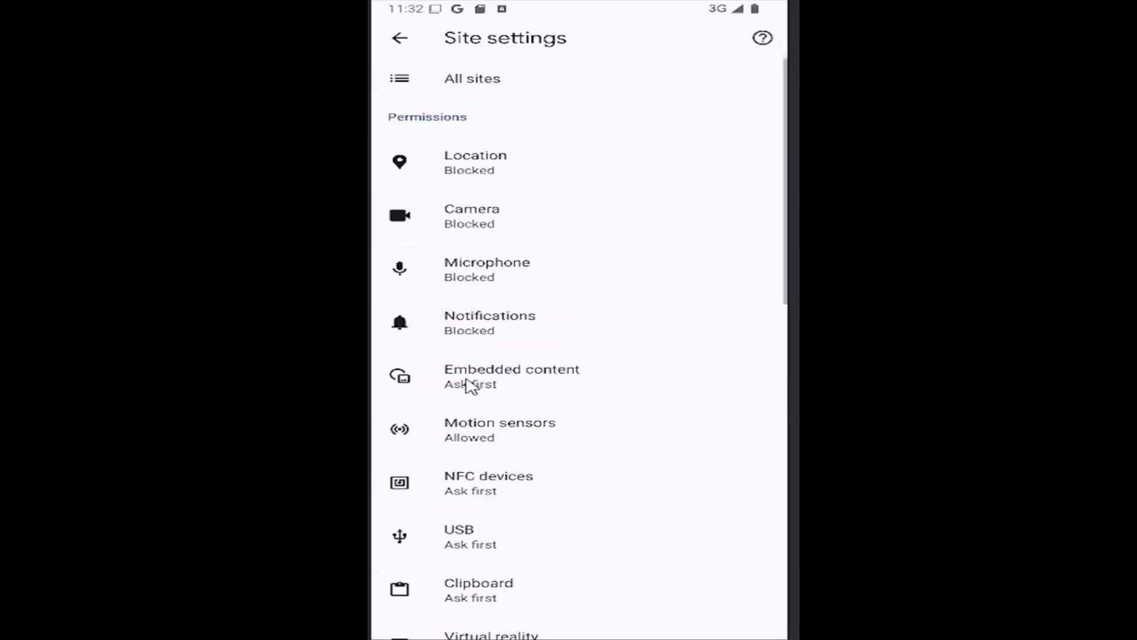
# Step: Switch the Embedded content toggle off and on, then return to the mdtechvideos search results
pyautogui.click(562, 382)
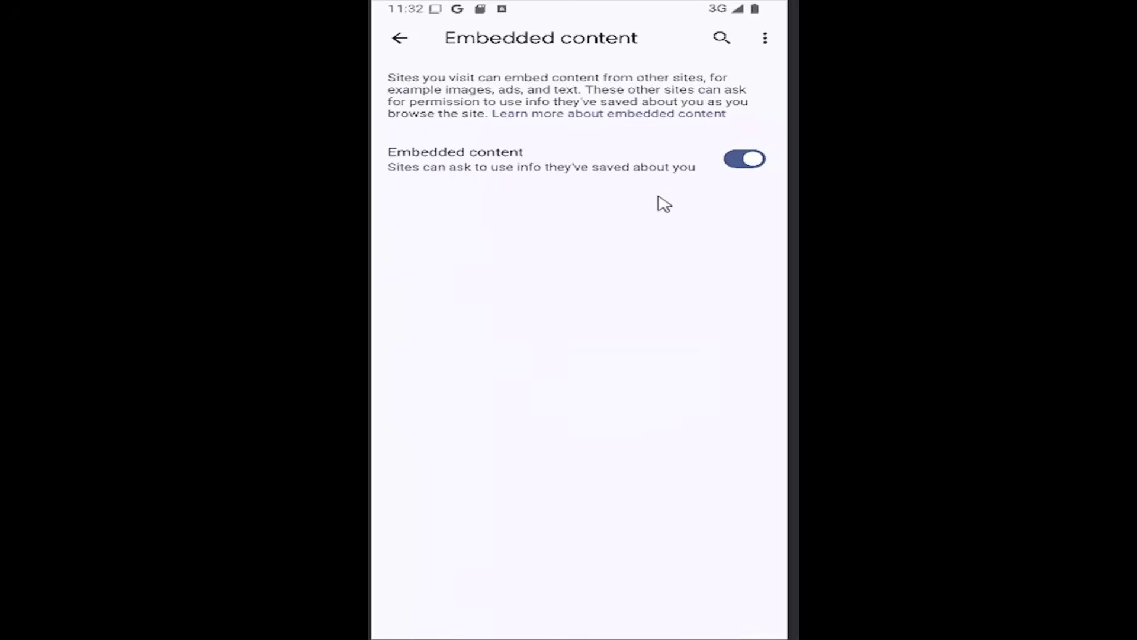
pyautogui.click(751, 168)
pyautogui.click(739, 165)
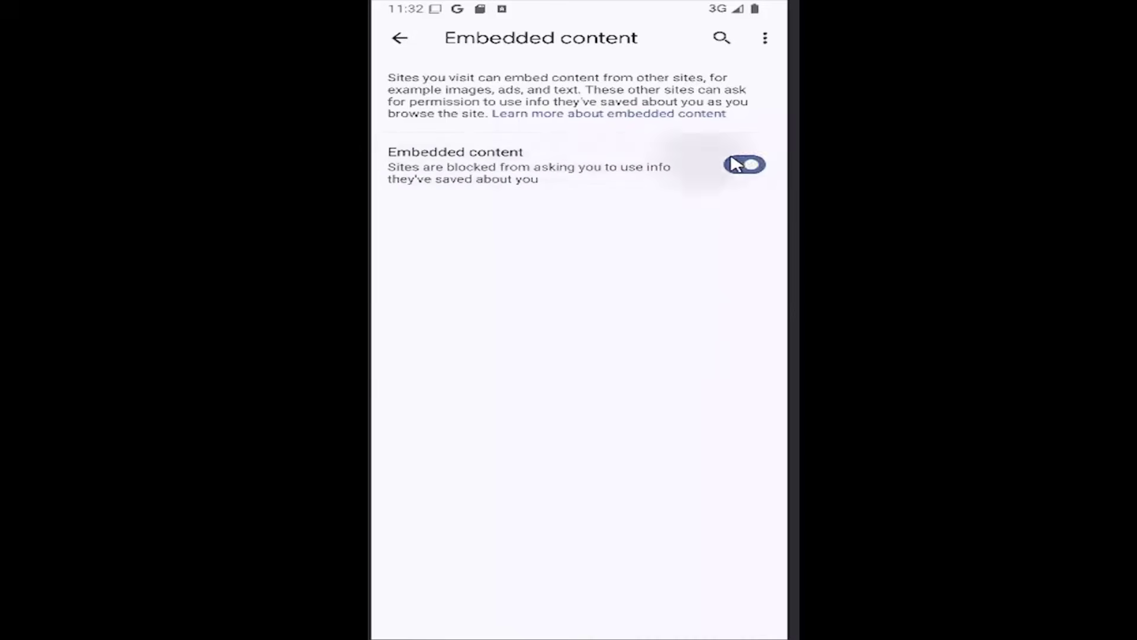
pyautogui.click(735, 164)
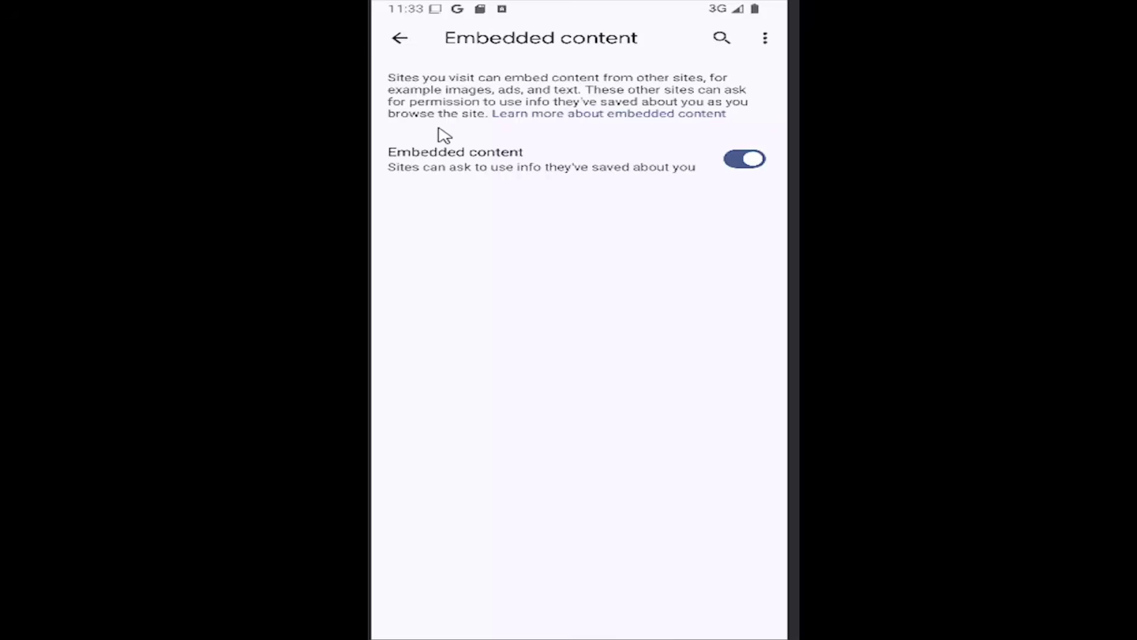
pyautogui.click(745, 165)
pyautogui.click(745, 166)
pyautogui.click(401, 39)
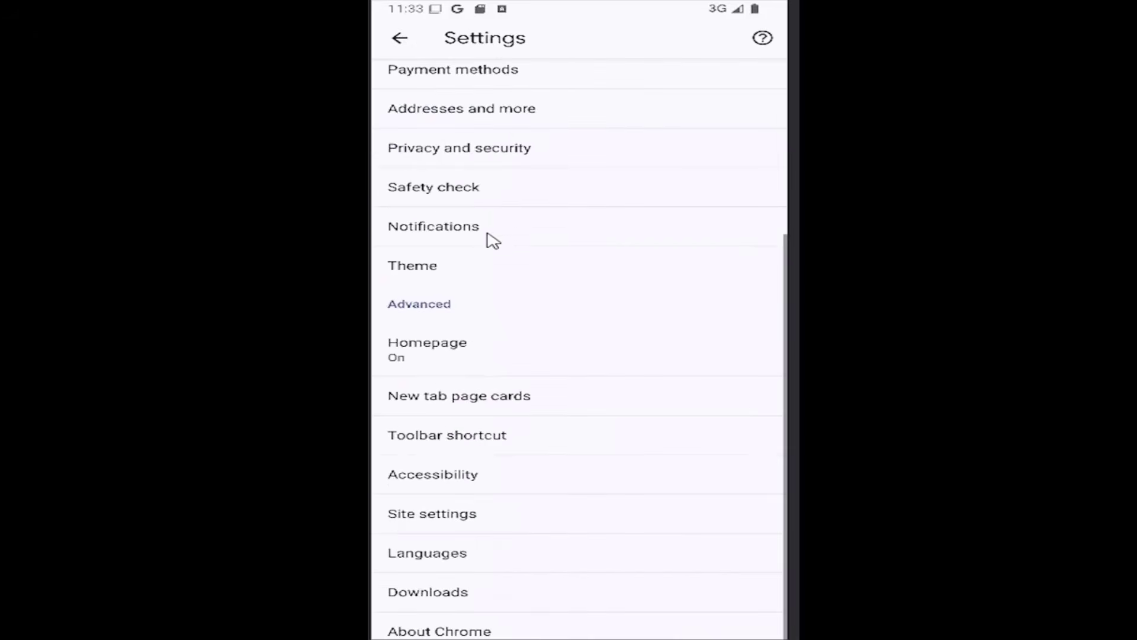
pyautogui.press('Escape')
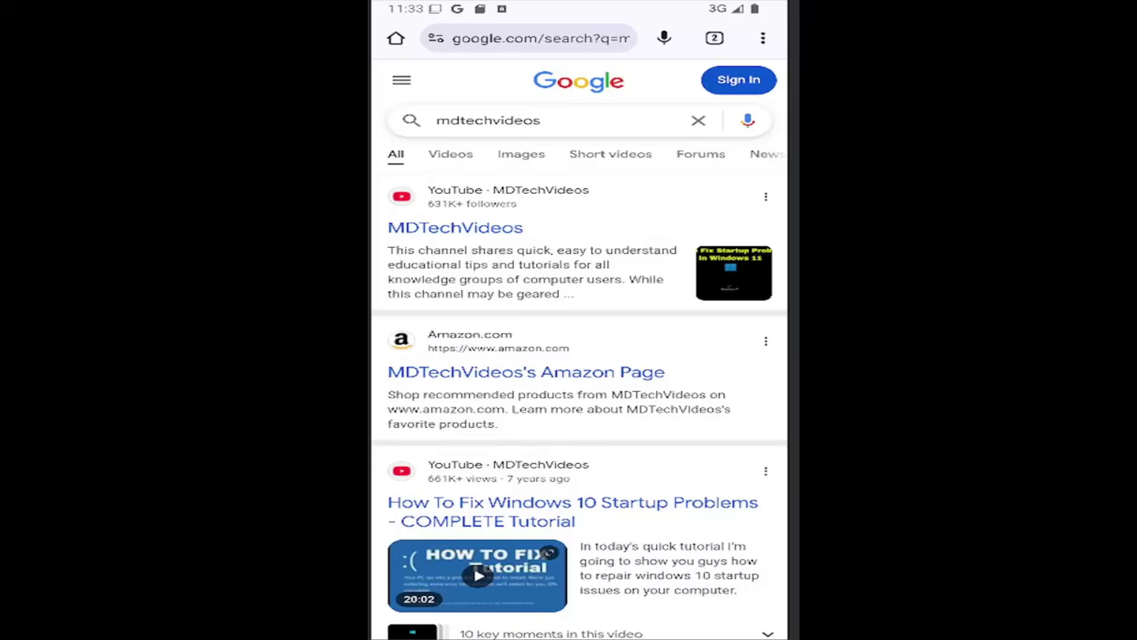